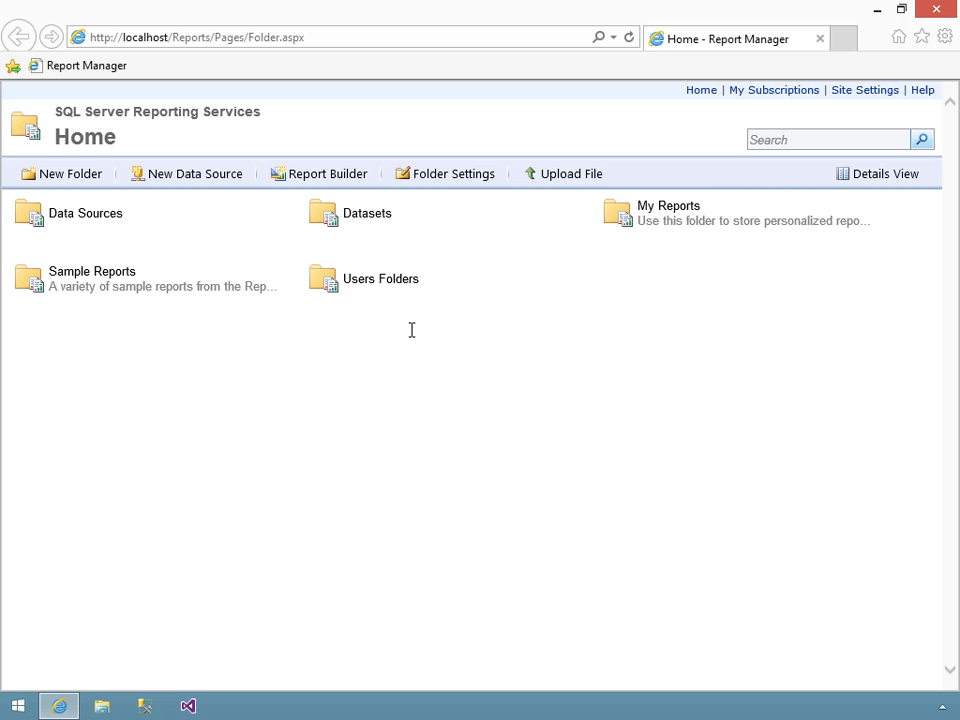
- Compare the Home folder's details and tile views, check the actions available for Users Folders, and finish in details view
left_click(884, 174)
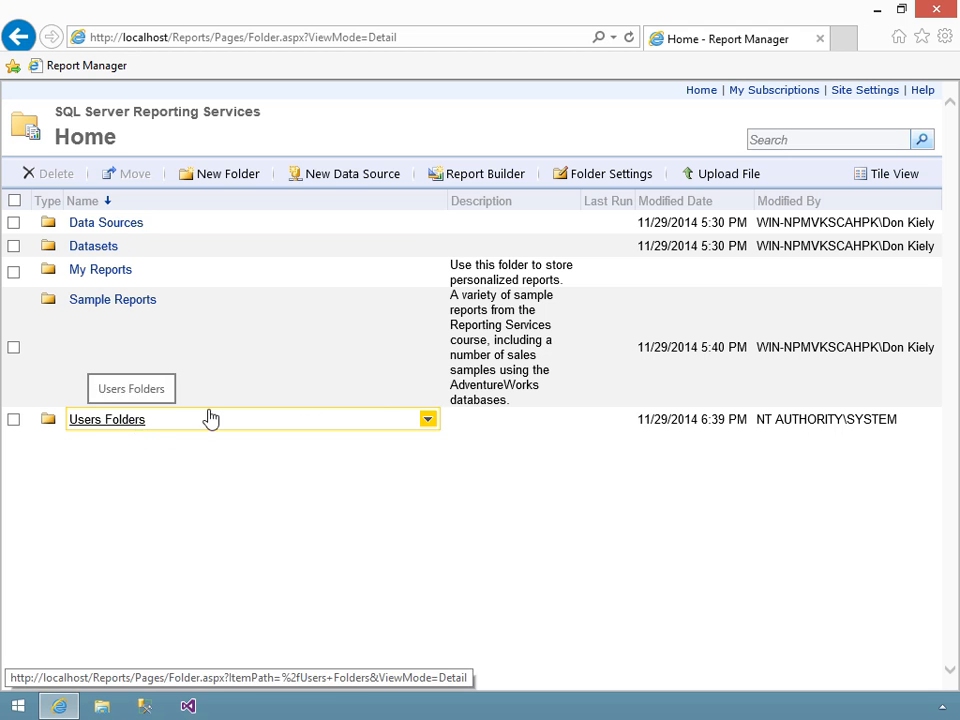
left_click(428, 421)
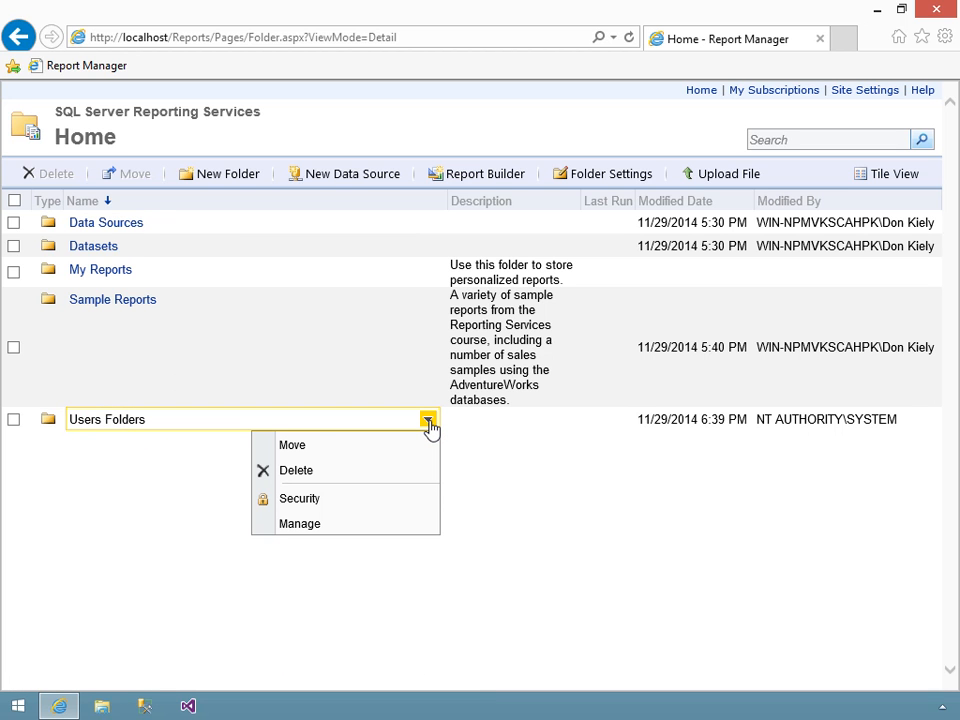
left_click(518, 432)
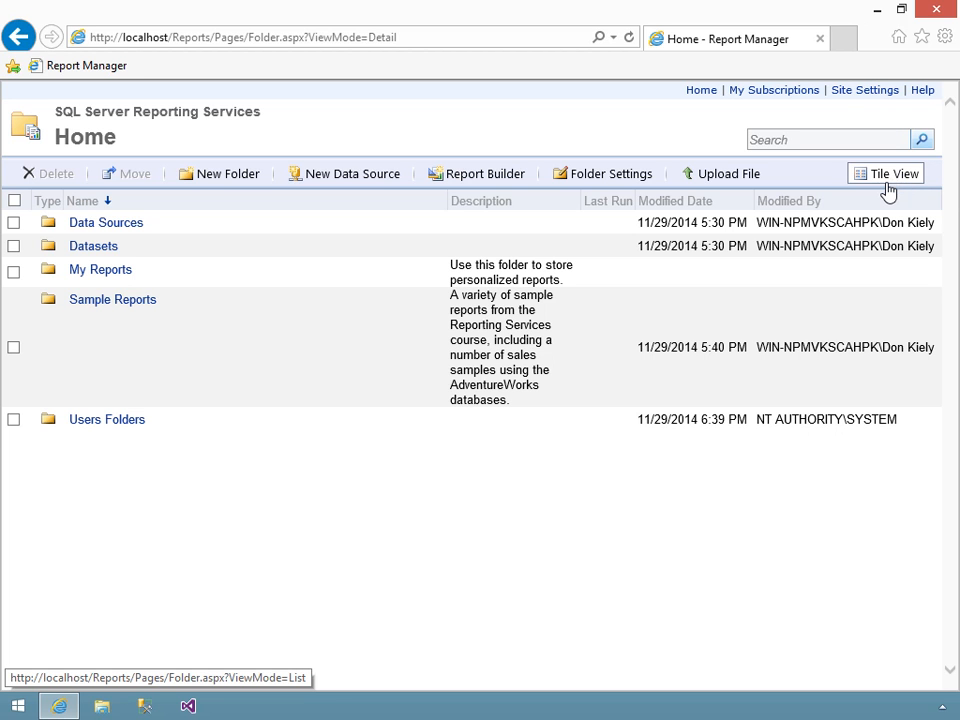
left_click(887, 187)
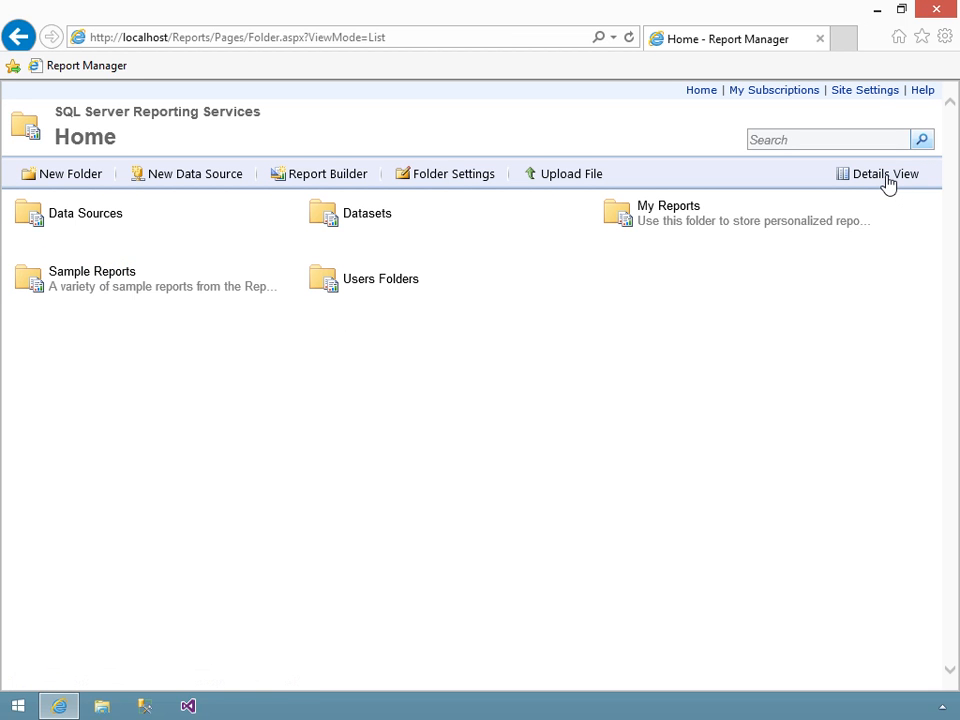
left_click(887, 180)
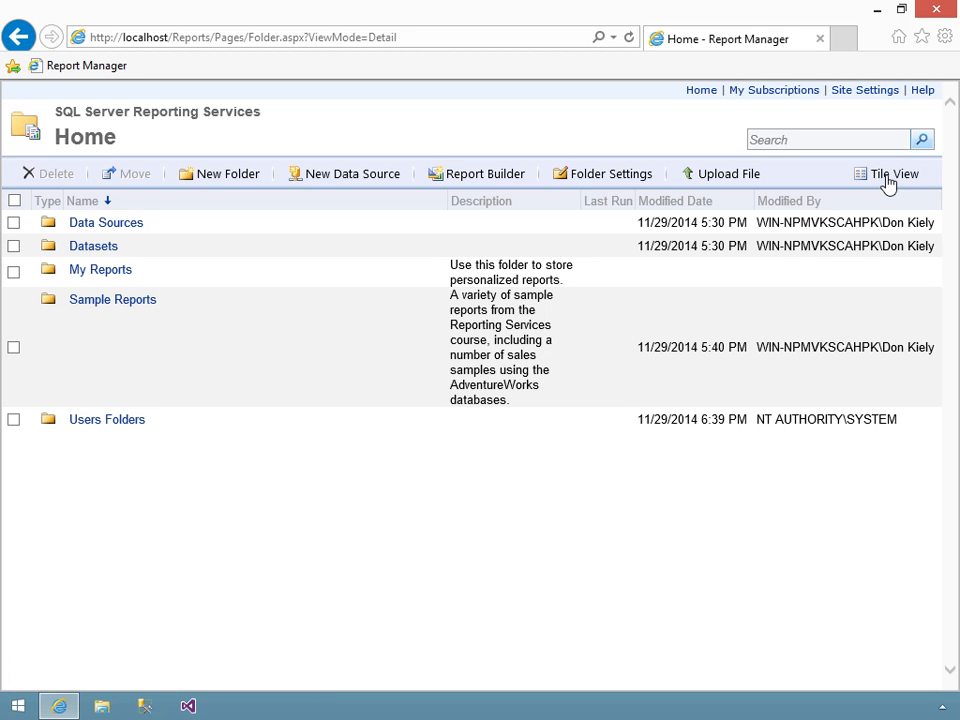
- Open the DrillDown report from the Sample Reports folder
left_click(104, 303)
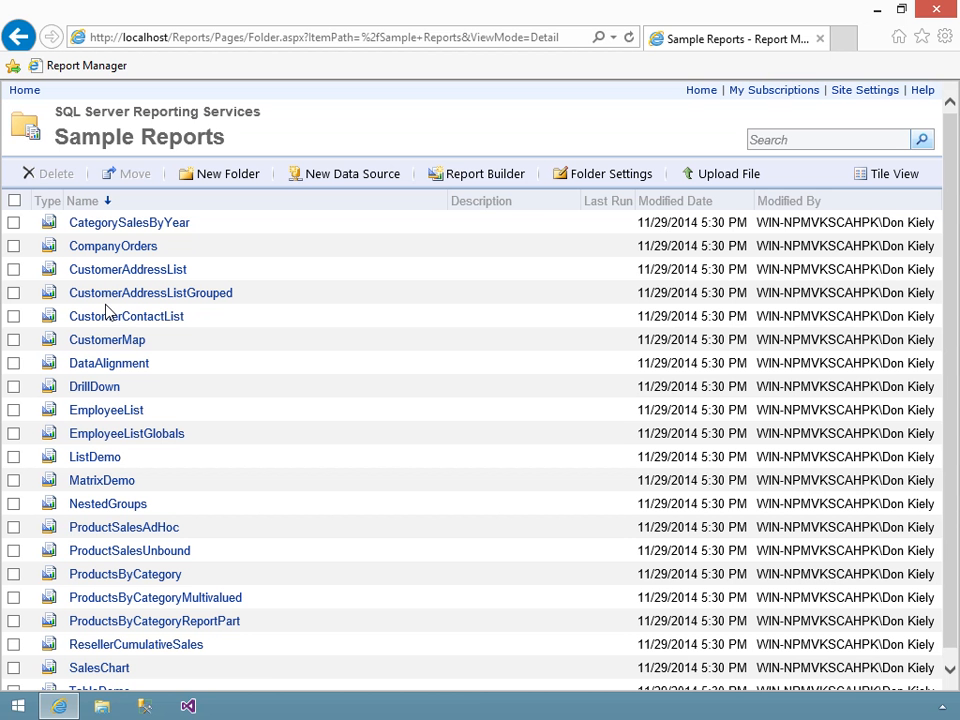
mouse_move(265, 339)
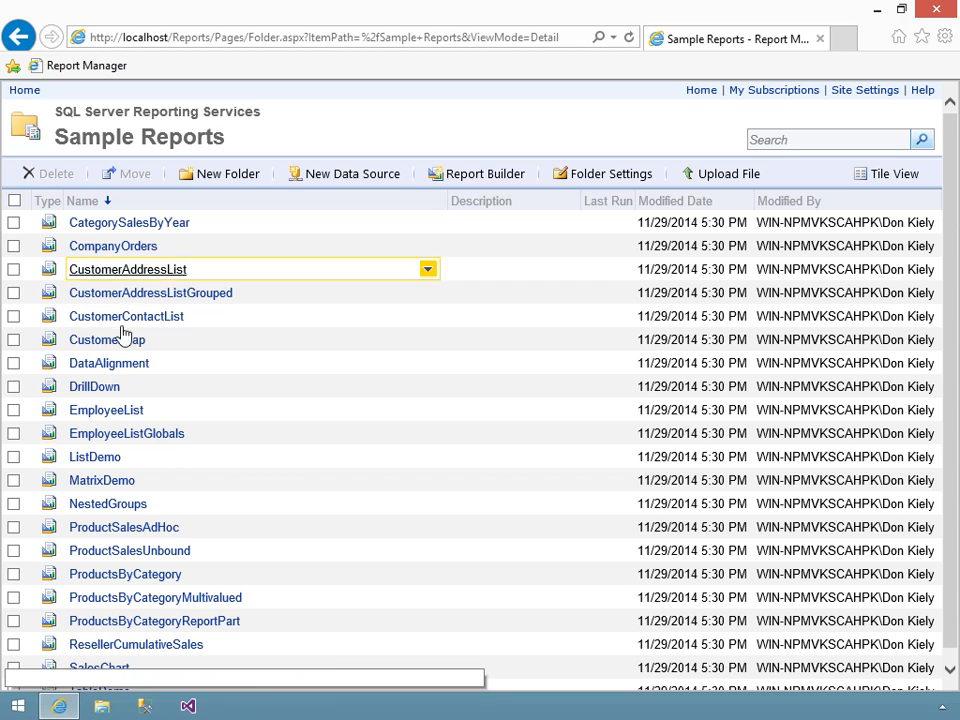
left_click(112, 390)
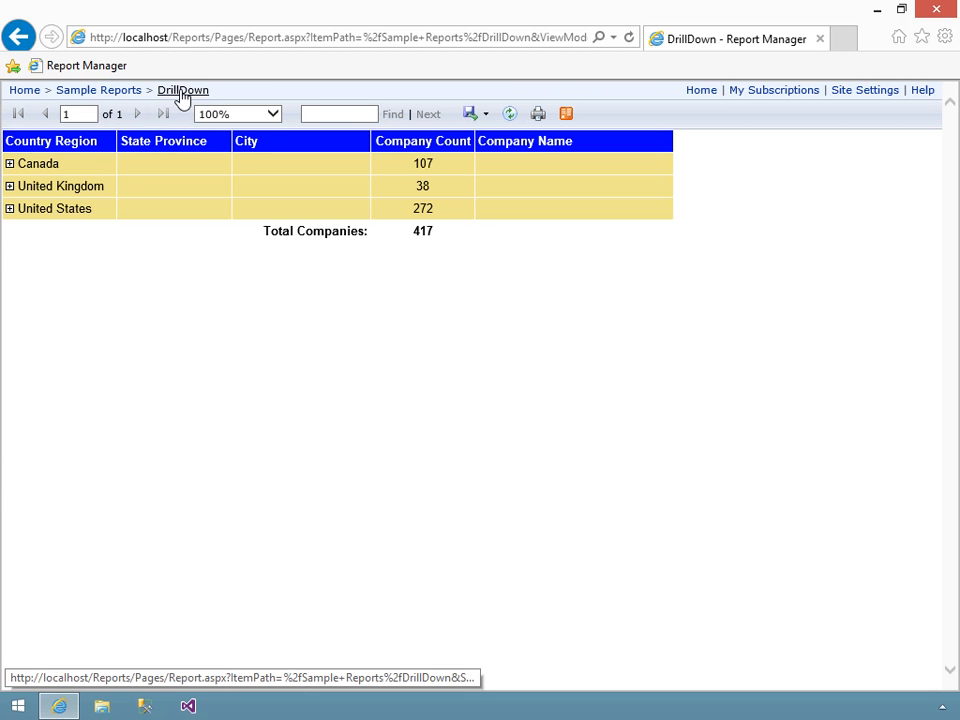
- Explore navigation between the DrillDown report and its parent folders, ending on the Home page
left_click(23, 91)
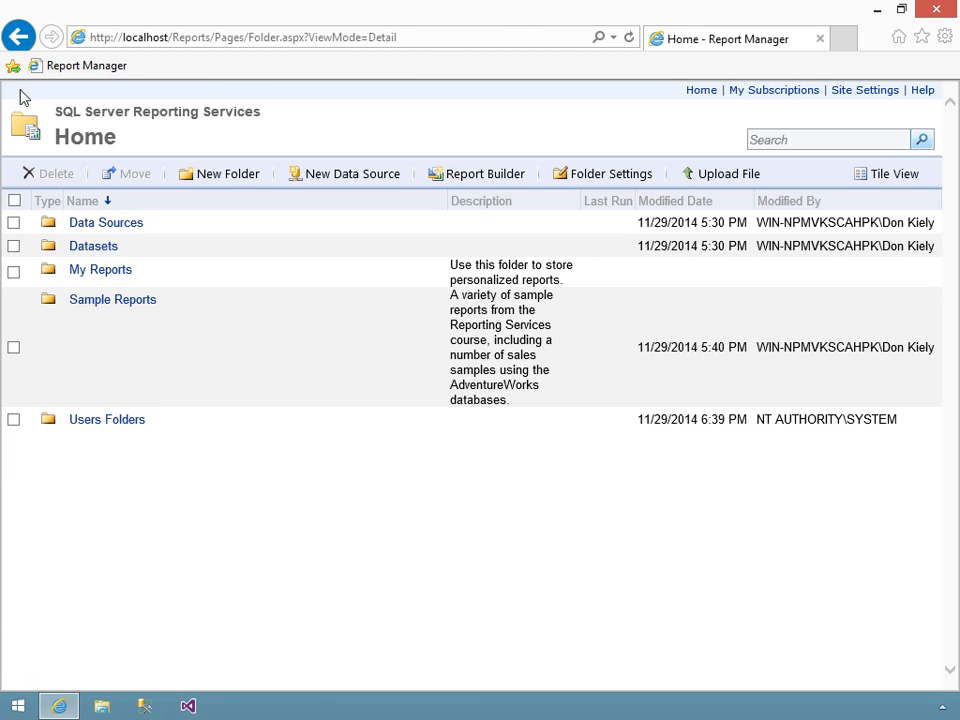
left_click(18, 37)
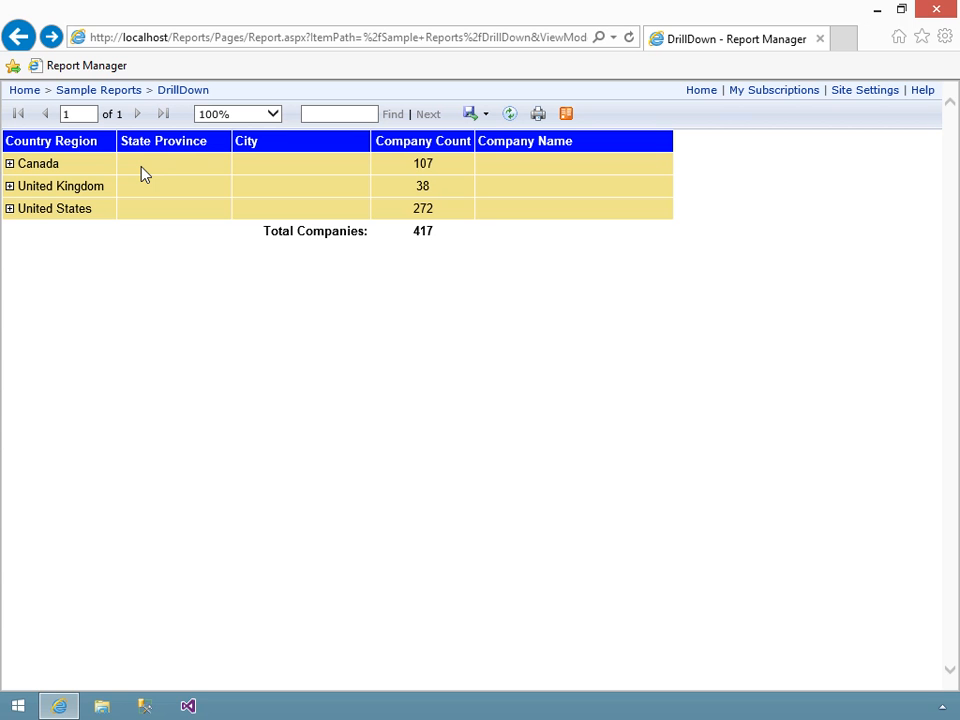
left_click(112, 97)
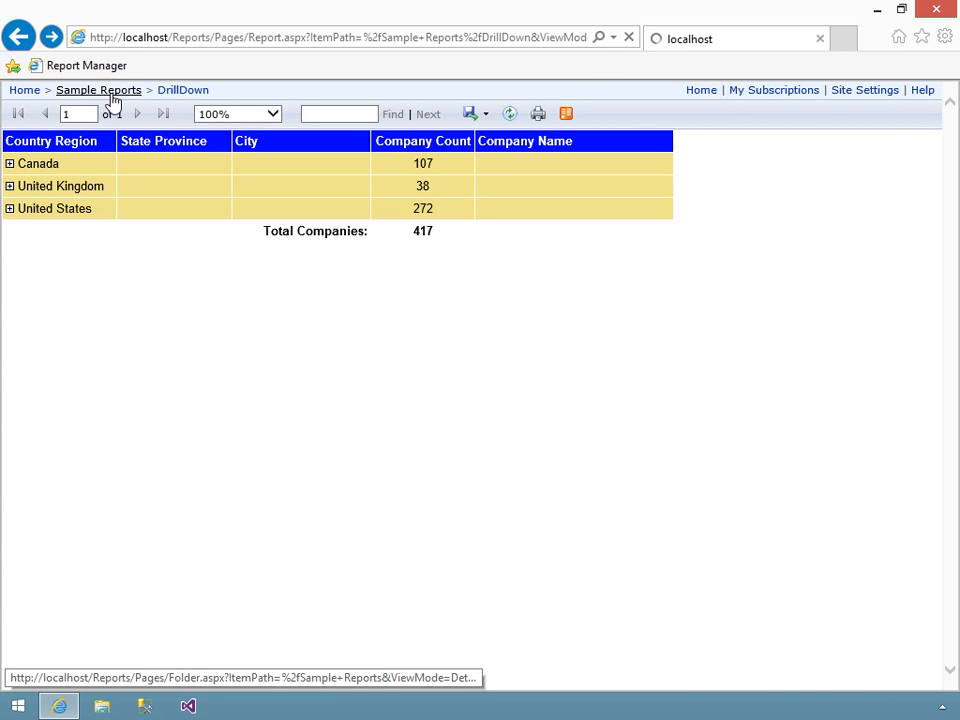
left_click(31, 42)
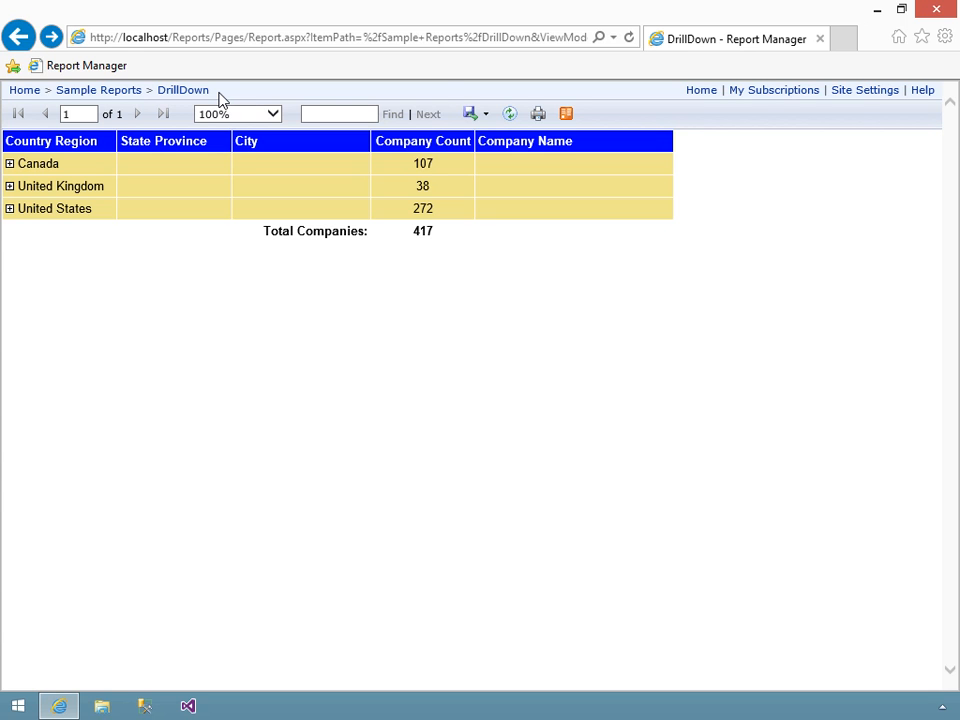
left_click(701, 91)
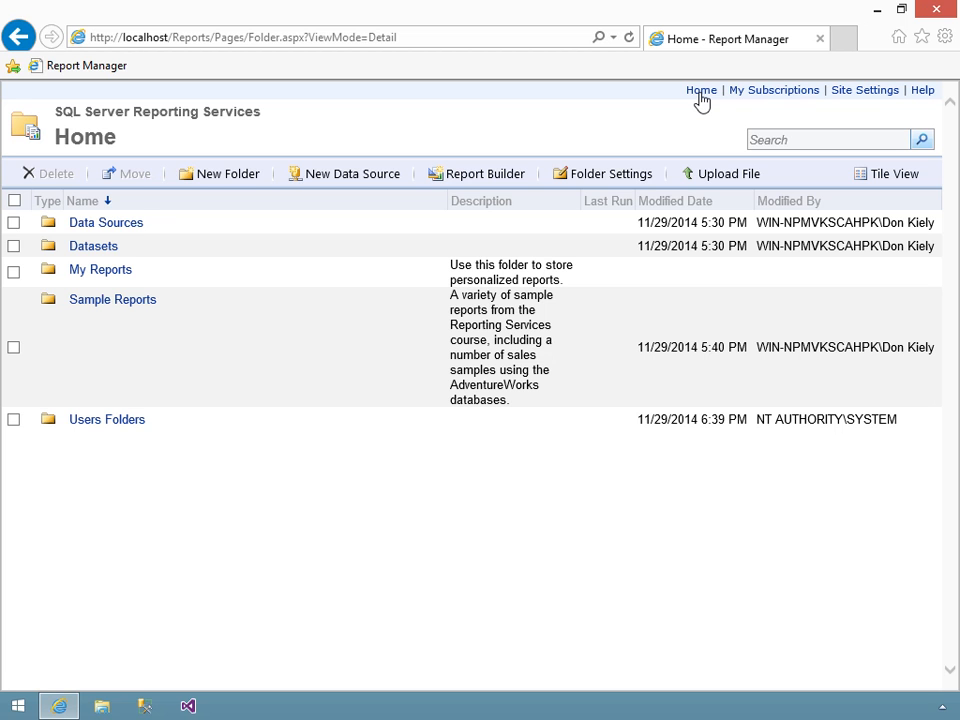
- Switch Home to tile view and create a subfolder in Sample Reports with the default name New Folder
left_click(882, 182)
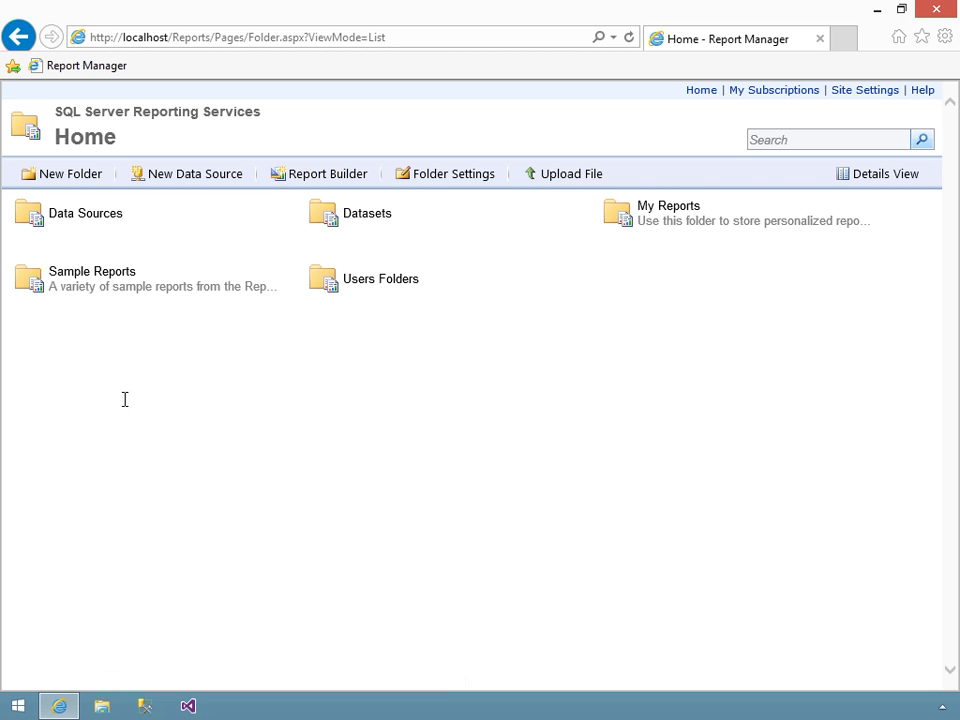
left_click(120, 274)
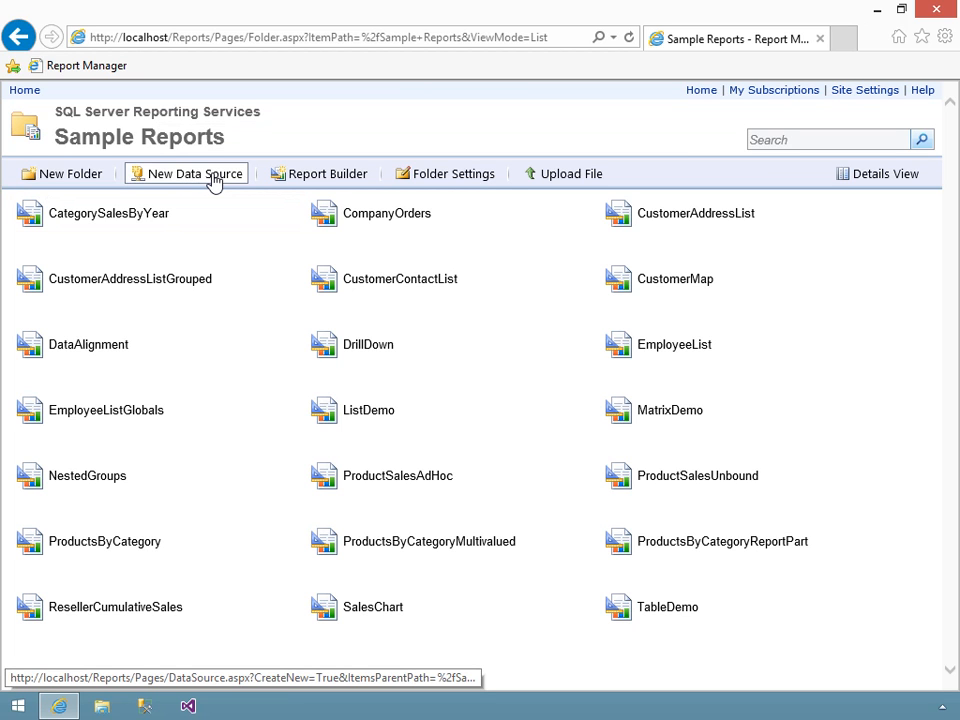
left_click(67, 177)
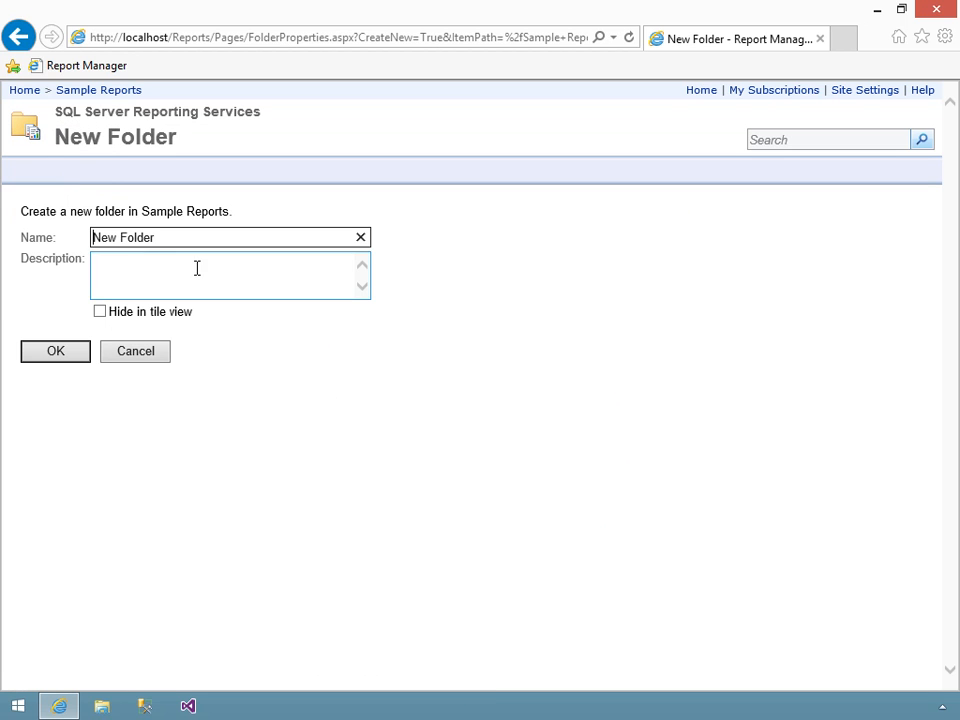
left_click(57, 357)
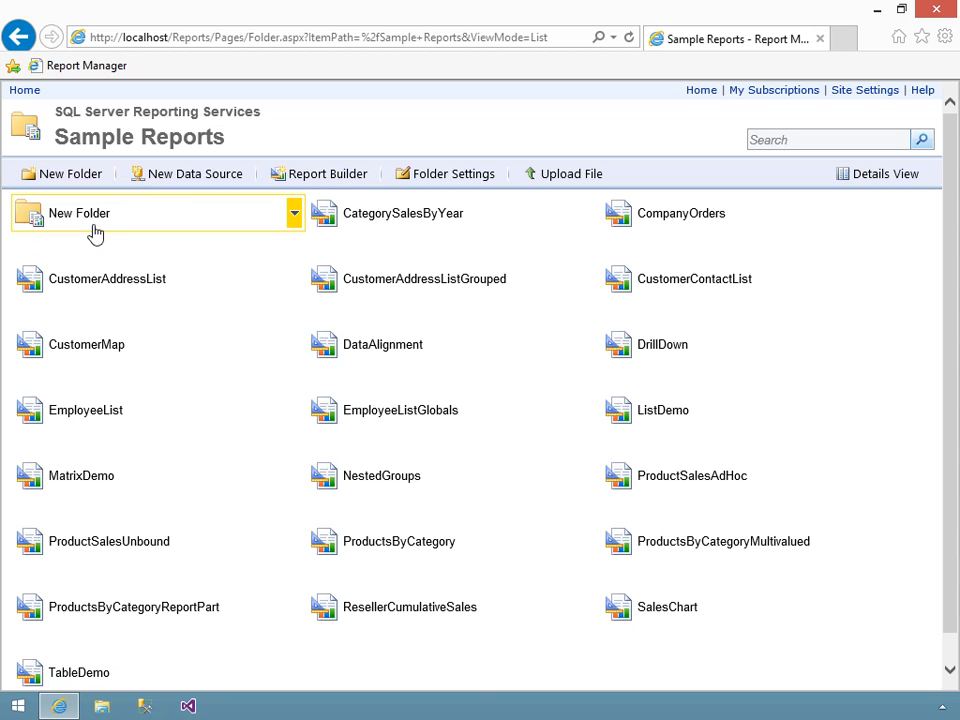
- Examine the new data source form and the Sample Reports folder's properties and security settings, returning to the folder contents
left_click(175, 178)
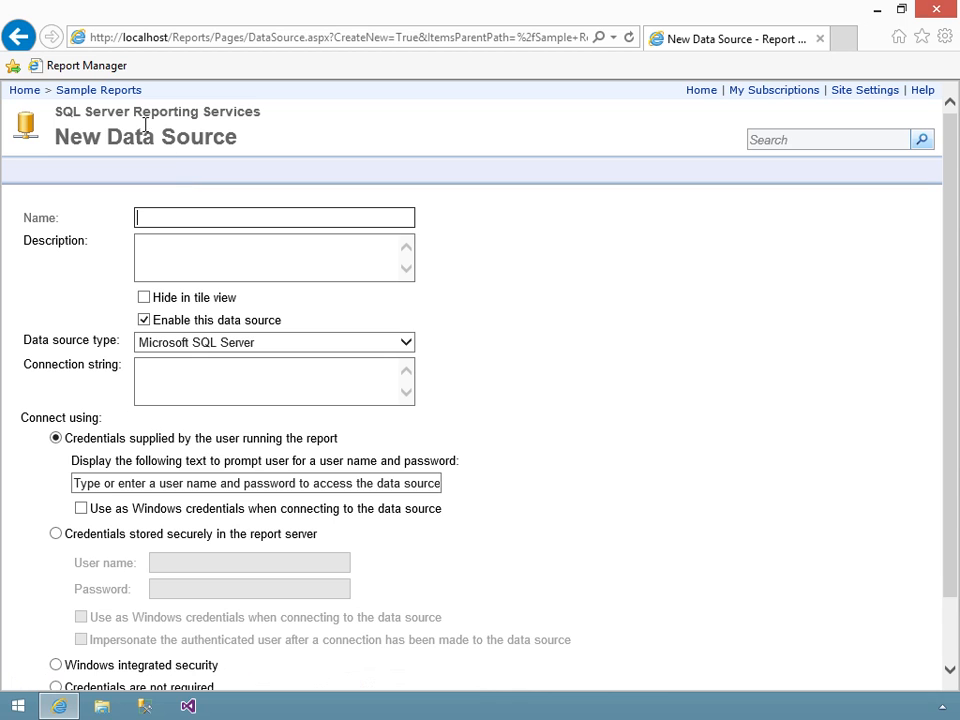
left_click(18, 37)
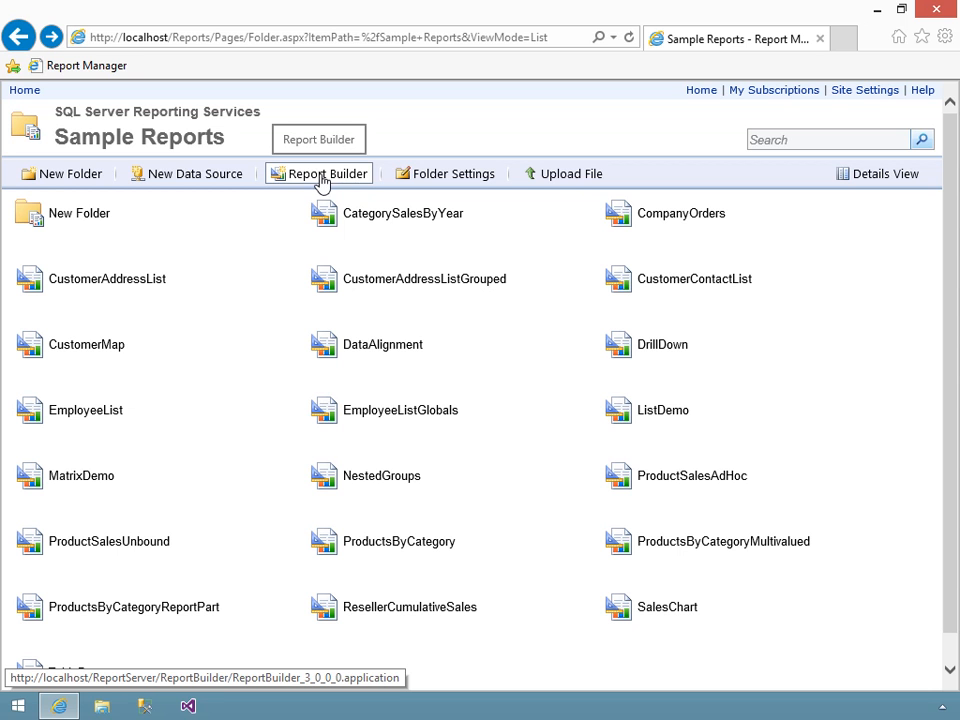
left_click(430, 180)
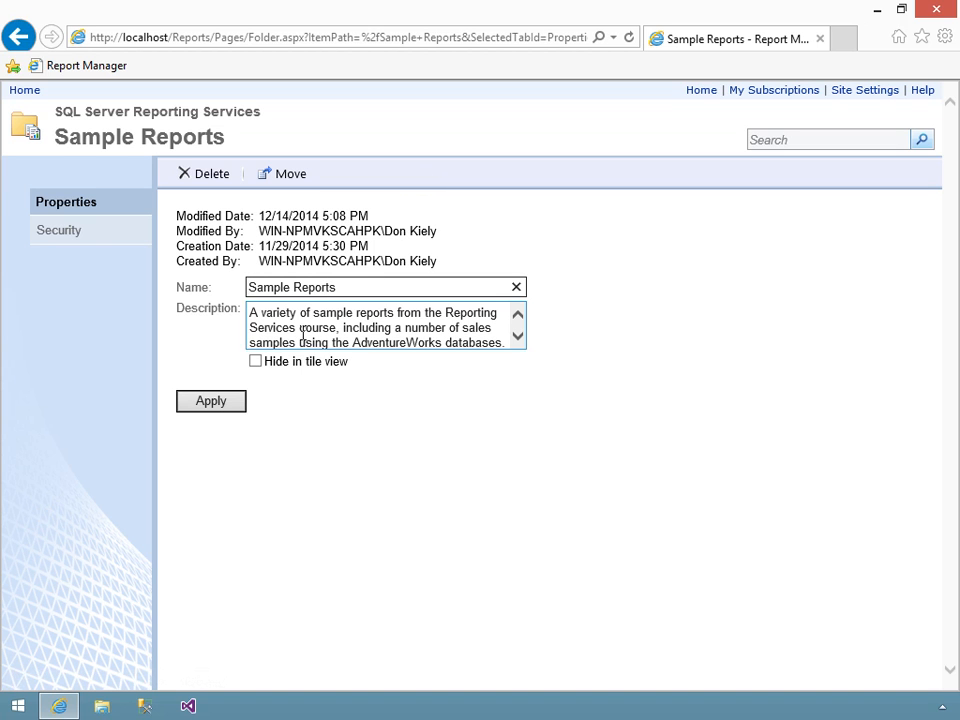
left_click(51, 236)
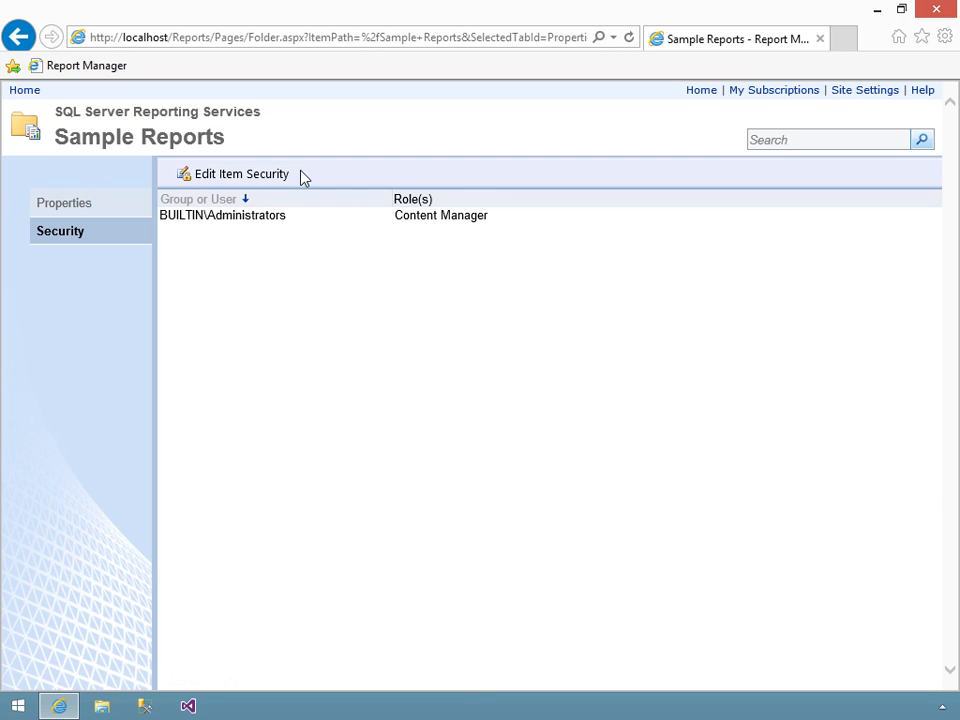
left_click(18, 38)
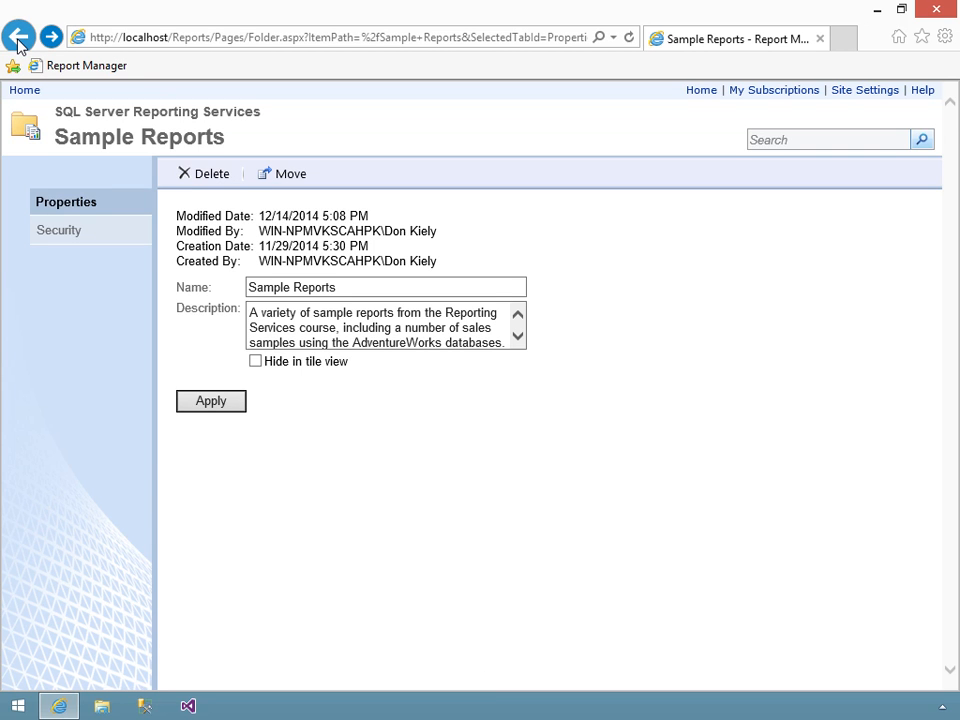
left_click(18, 40)
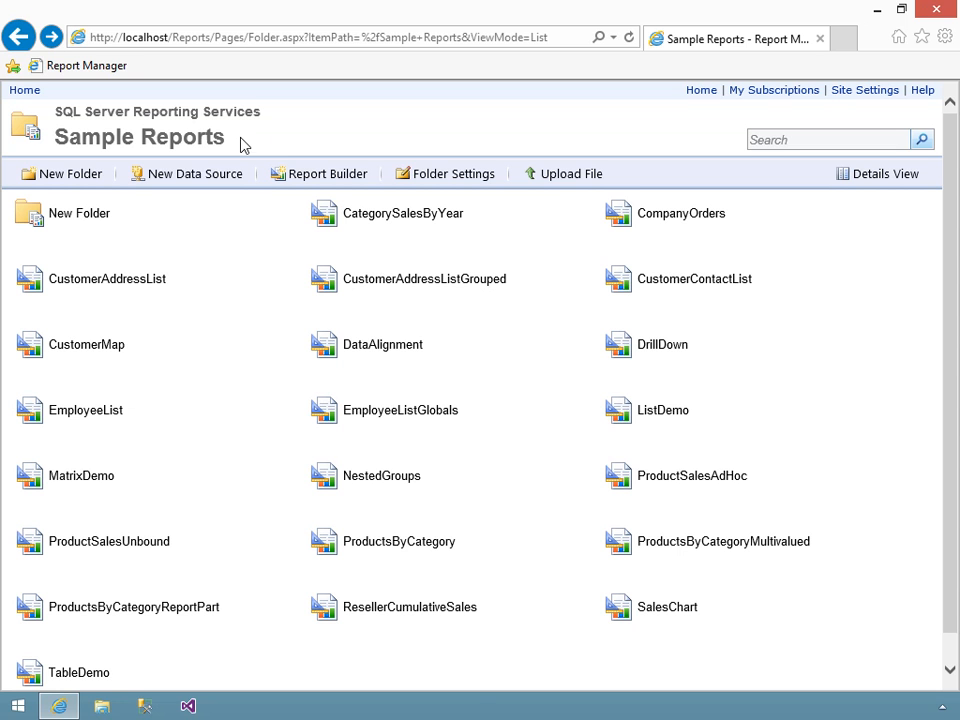
- Delete the New Folder subfolder from Sample Reports
left_click(293, 214)
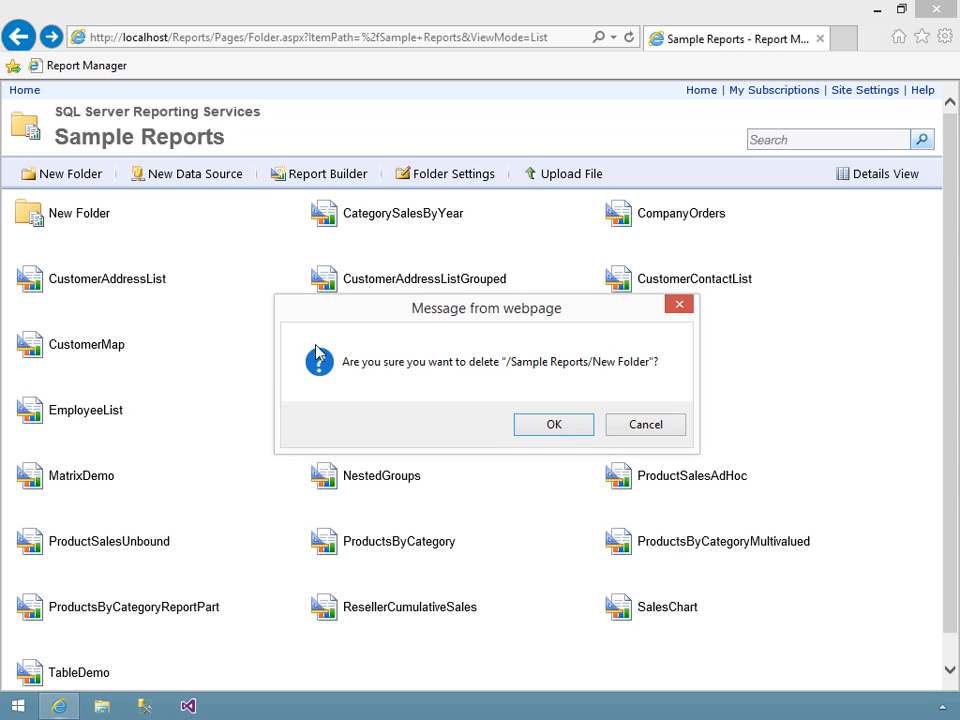
left_click(552, 425)
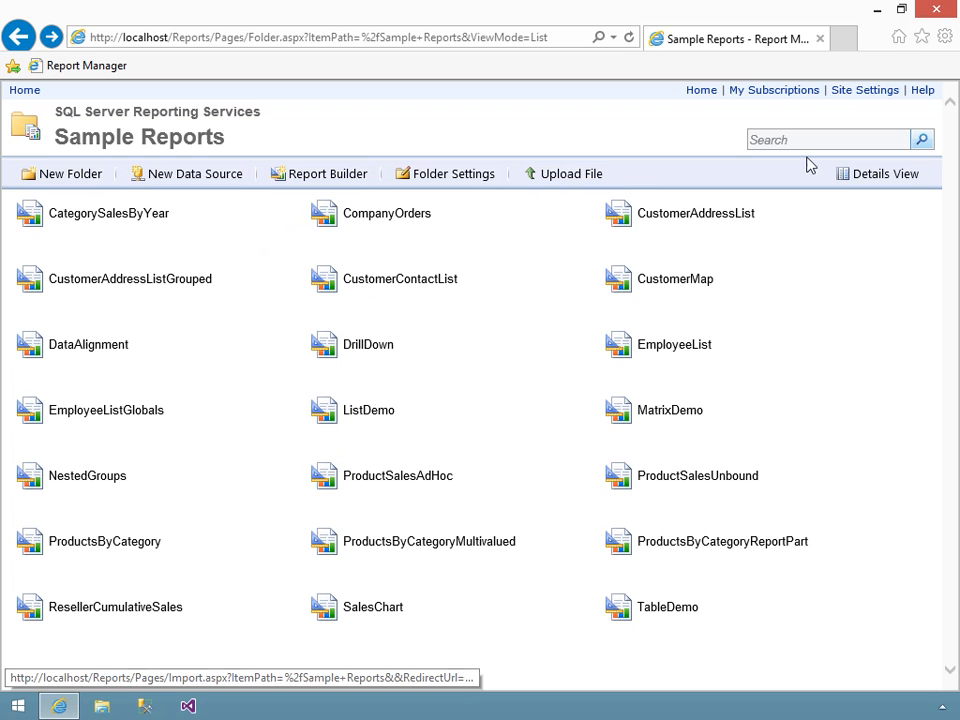
- In details view, start moving the CustomerAddressListGrouped, CustomerContactList, CustomerMap and ListDemo reports to My Reports, and cancel the move
left_click(860, 181)
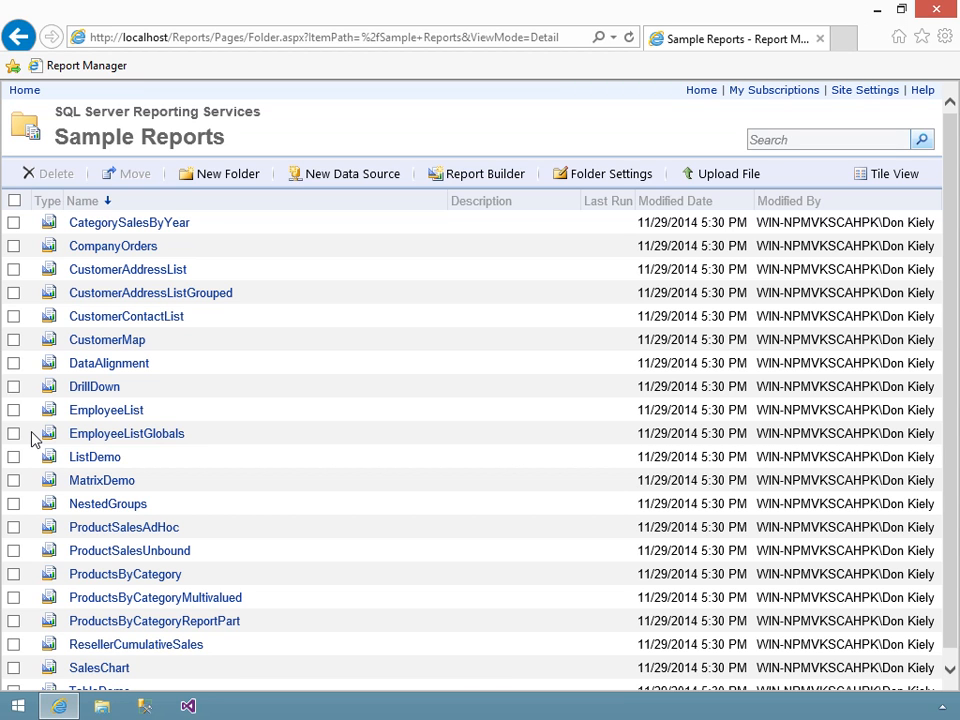
left_click(13, 293)
left_click(13, 316)
left_click(13, 340)
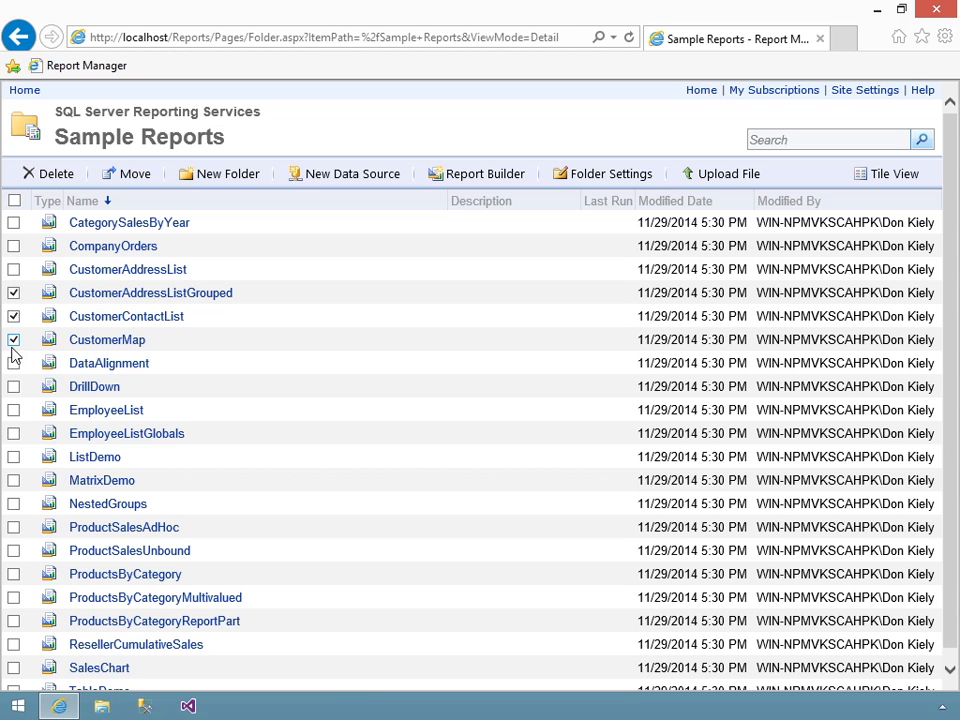
left_click(13, 457)
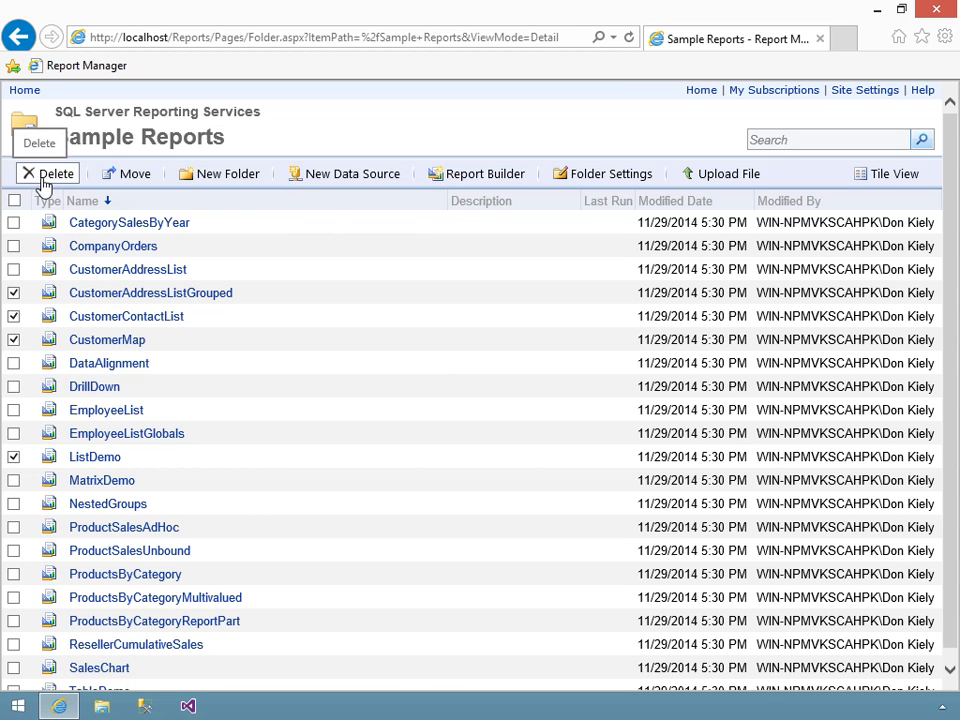
left_click(135, 178)
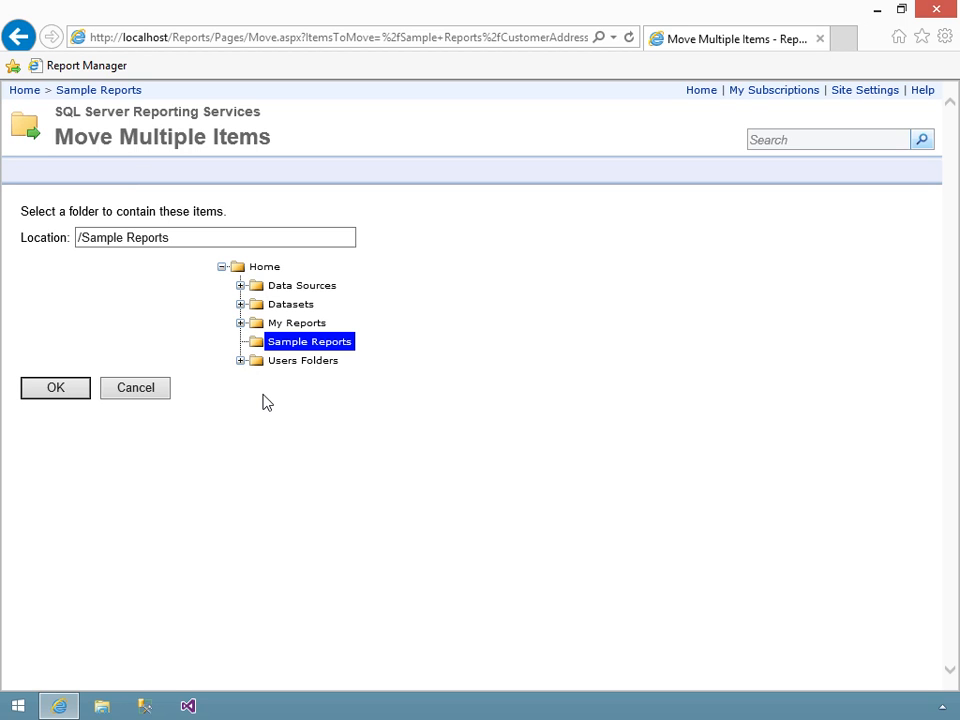
left_click(305, 337)
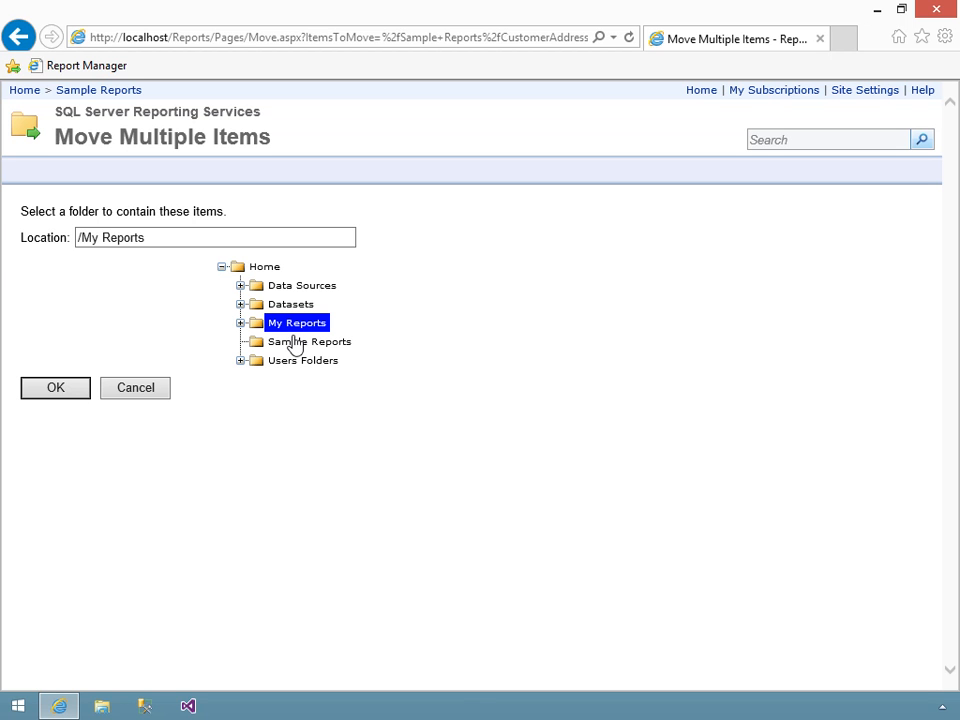
left_click(131, 394)
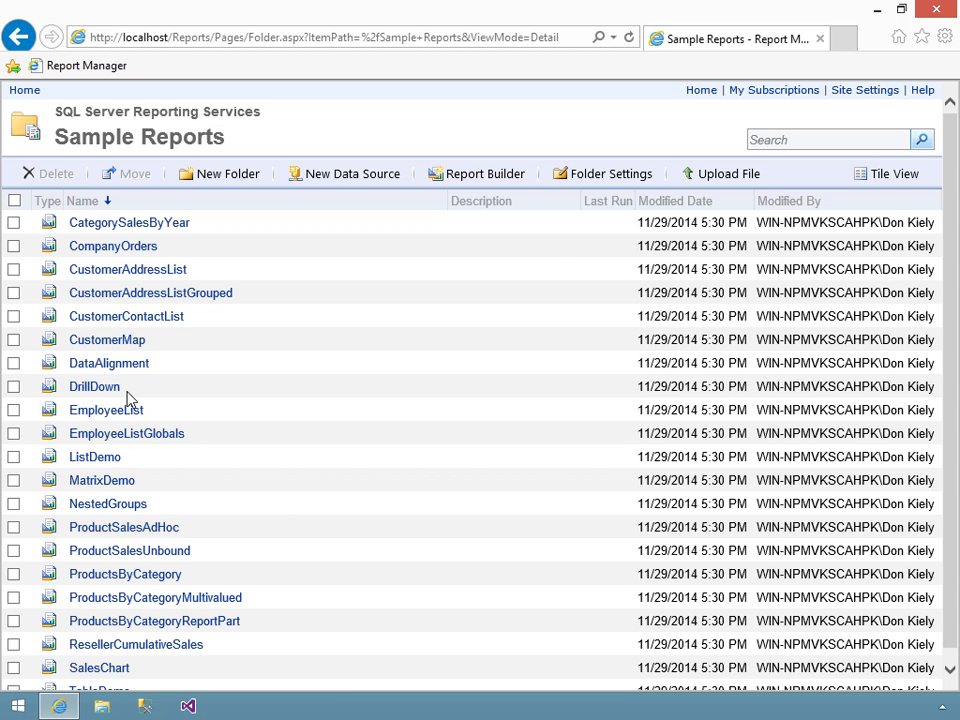
- Change the site name to "SQL Server Reporting Services - Hi From LearnNow!" in the site settings and apply it
left_click(884, 93)
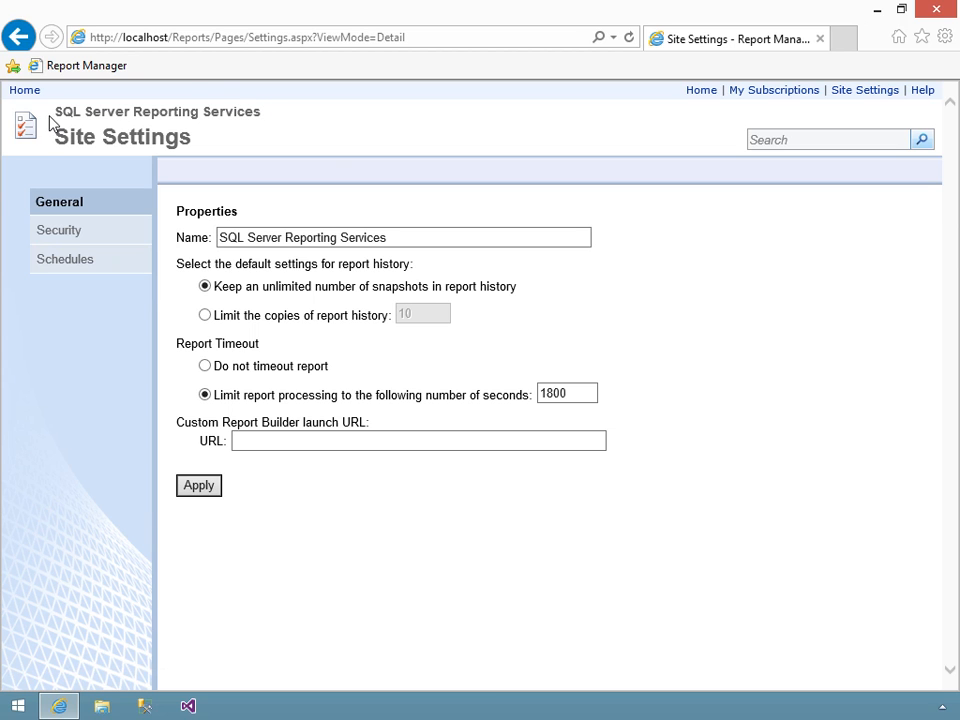
left_click(407, 238)
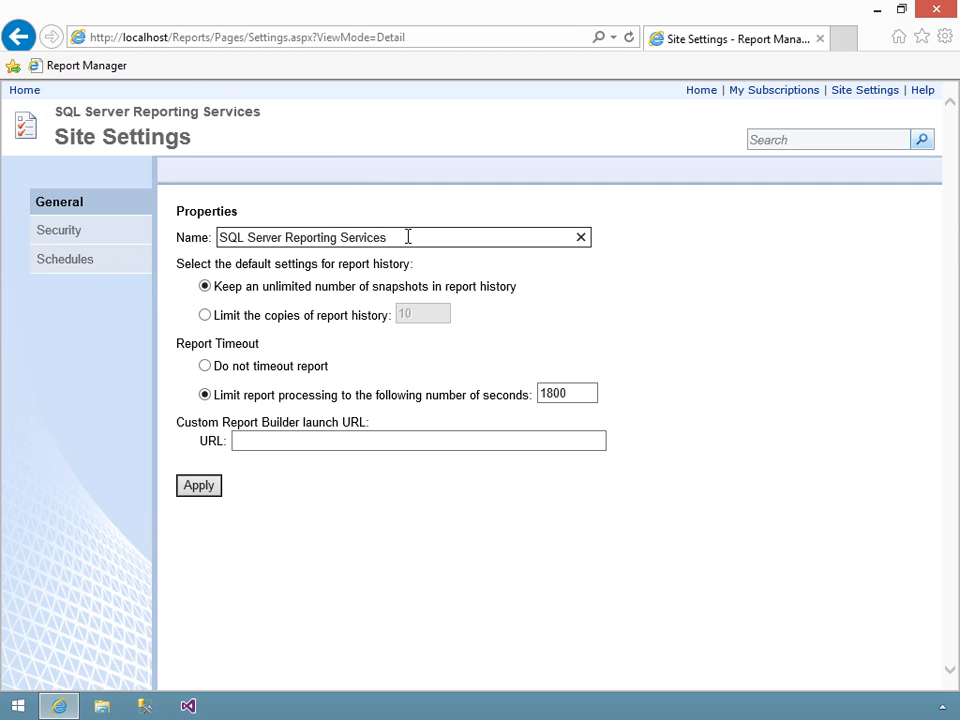
type("- HiFrom LearnNow!")
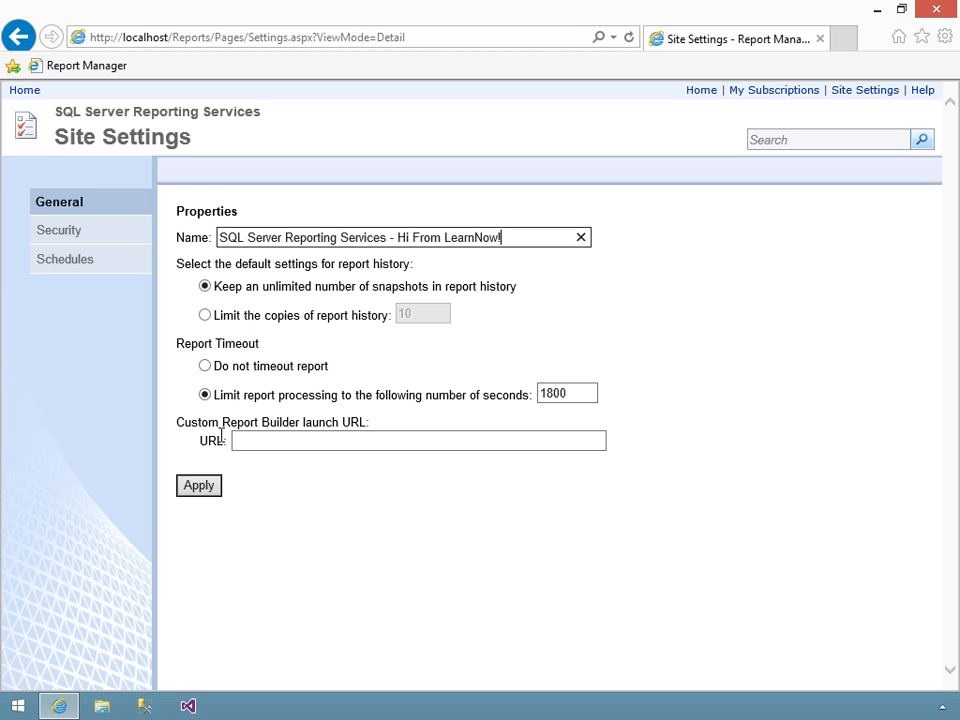
left_click(368, 433)
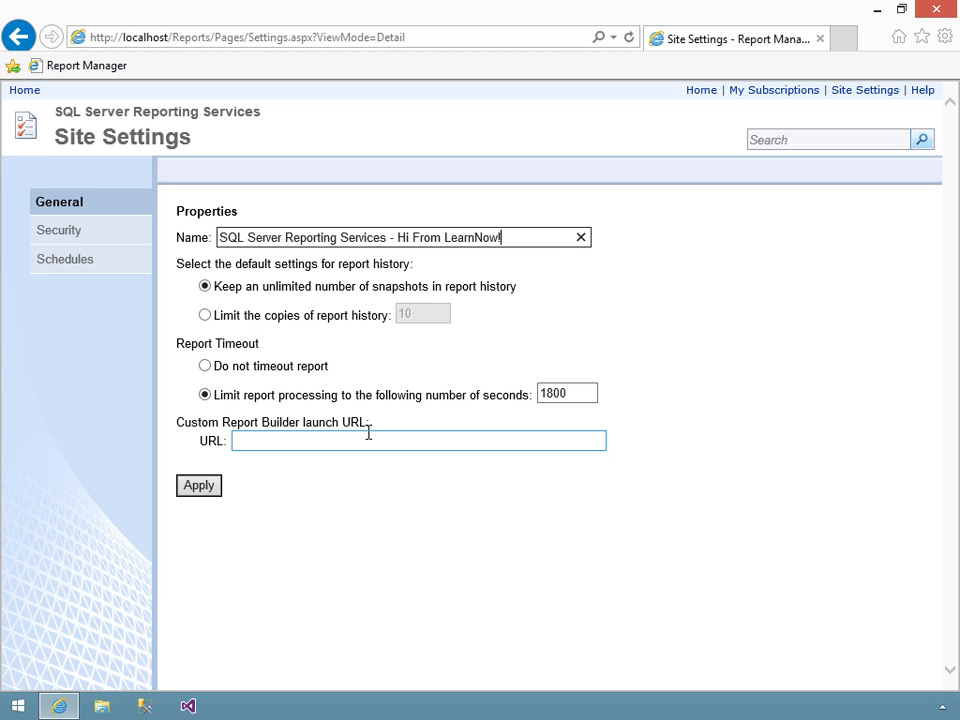
left_click(197, 491)
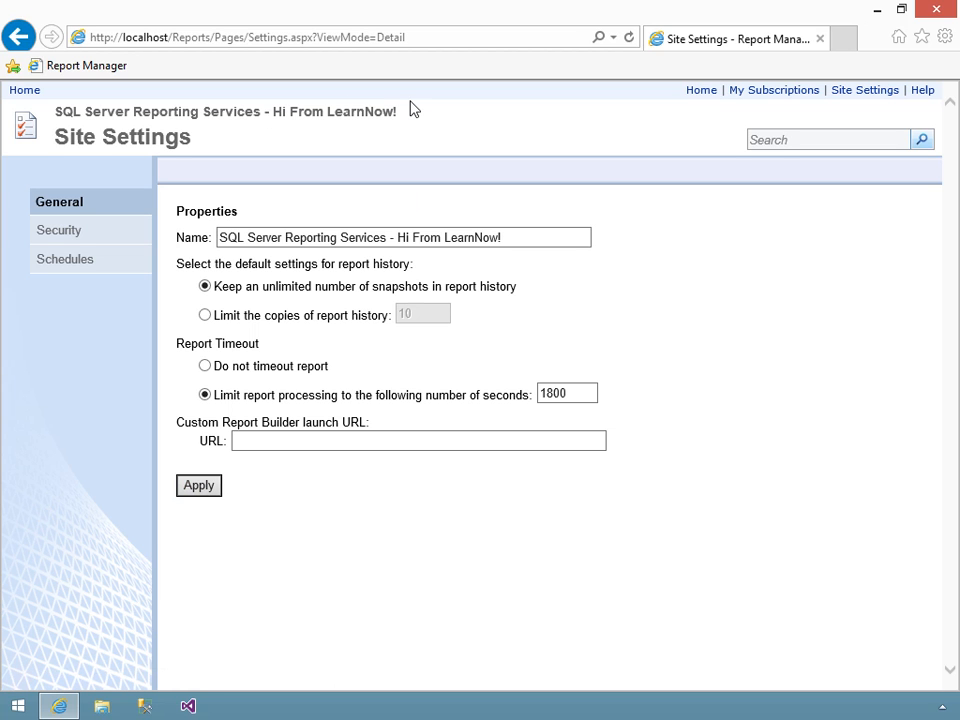
- Restore the site name to "SQL Server Reporting Services" and apply the change
left_click_drag(521, 242, 386, 253)
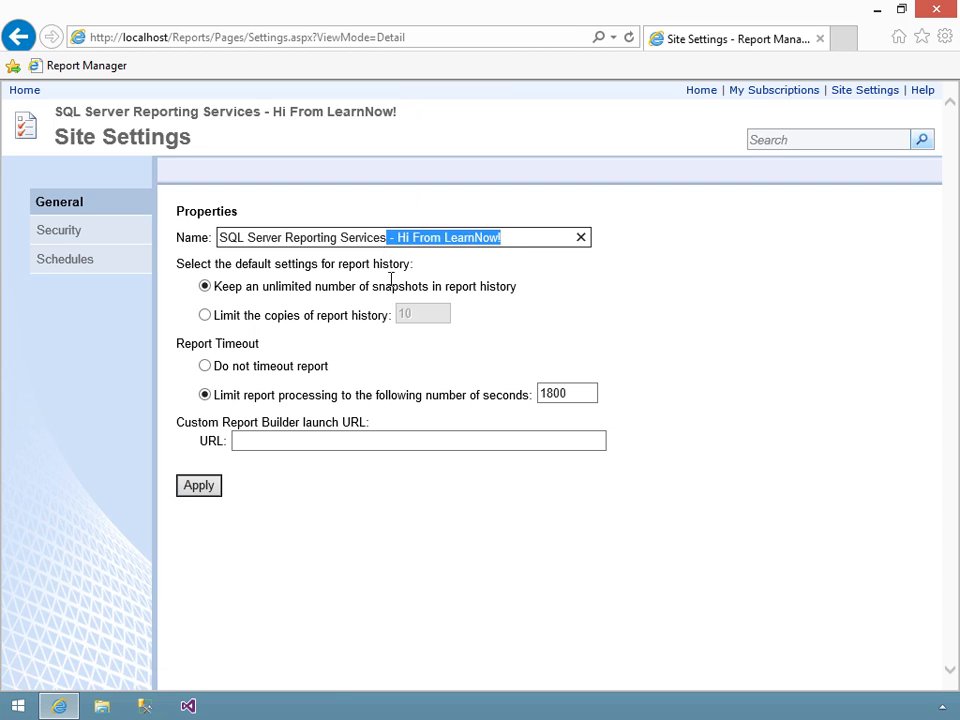
key("BackSpace")
left_click(188, 488)
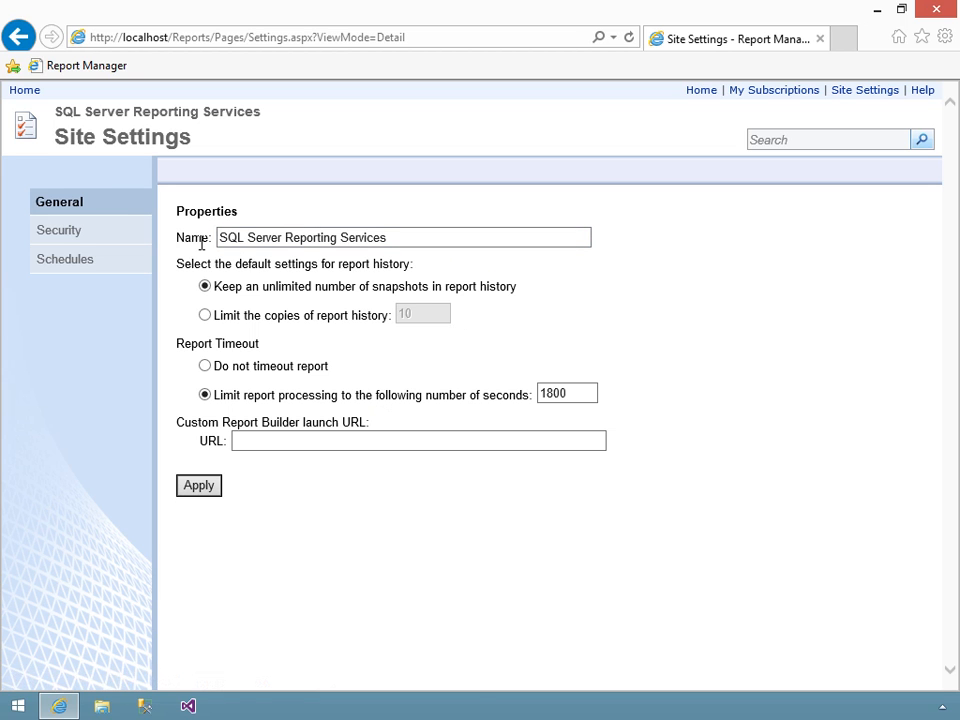
- Review the site-wide security role assignments and shared schedules
left_click(59, 232)
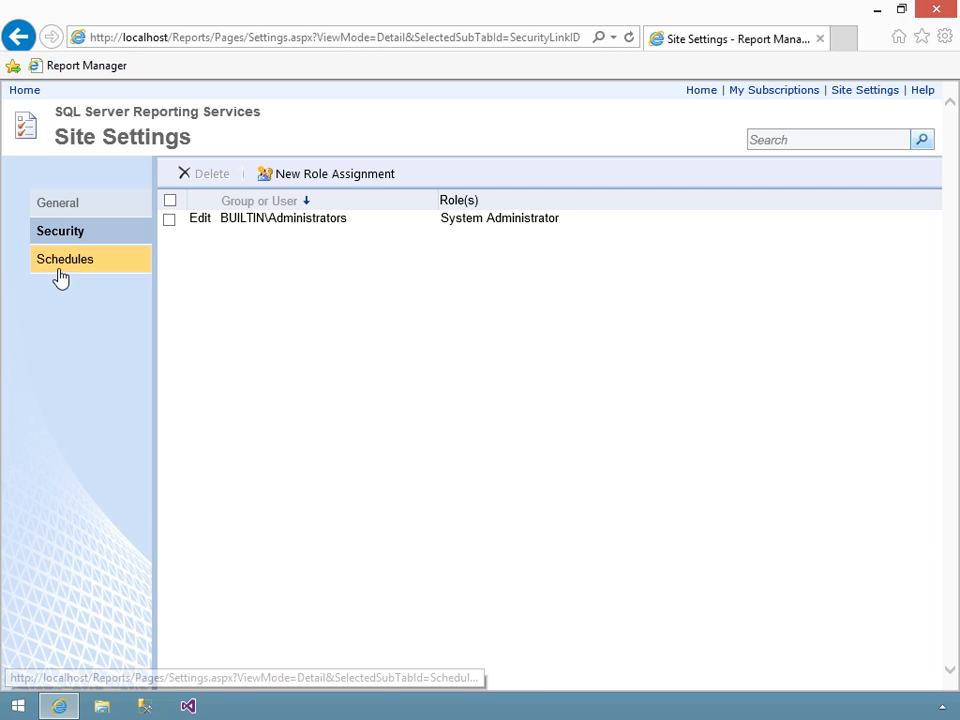
left_click(59, 268)
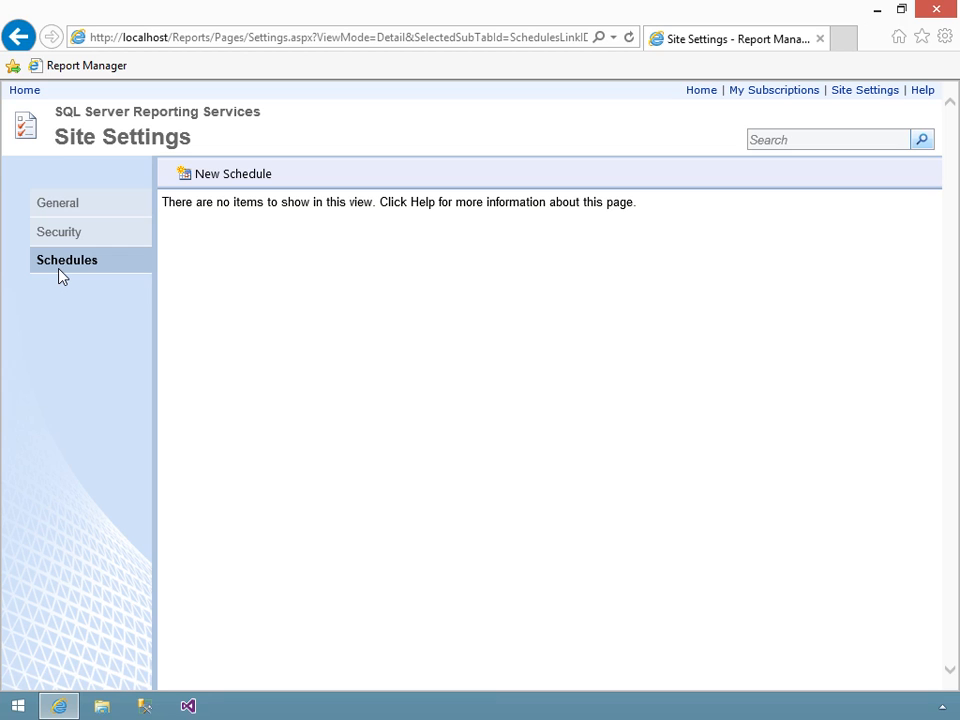